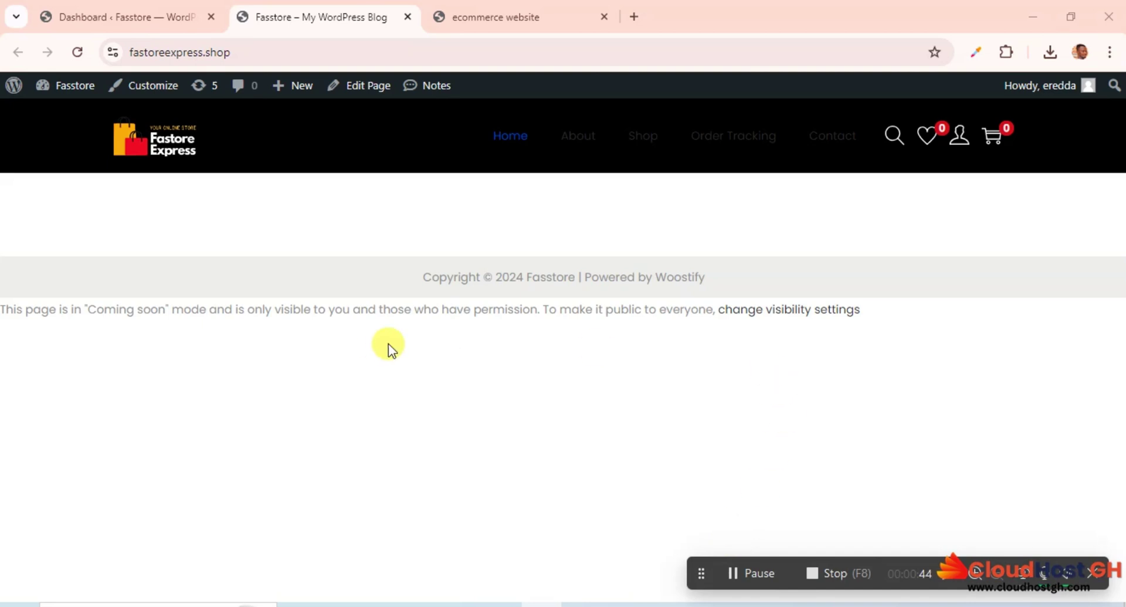
- Load cloudhostgh.com, scroll down to the yearly hosting plan prices, then close that tab
left_click(636, 26)
type("c")
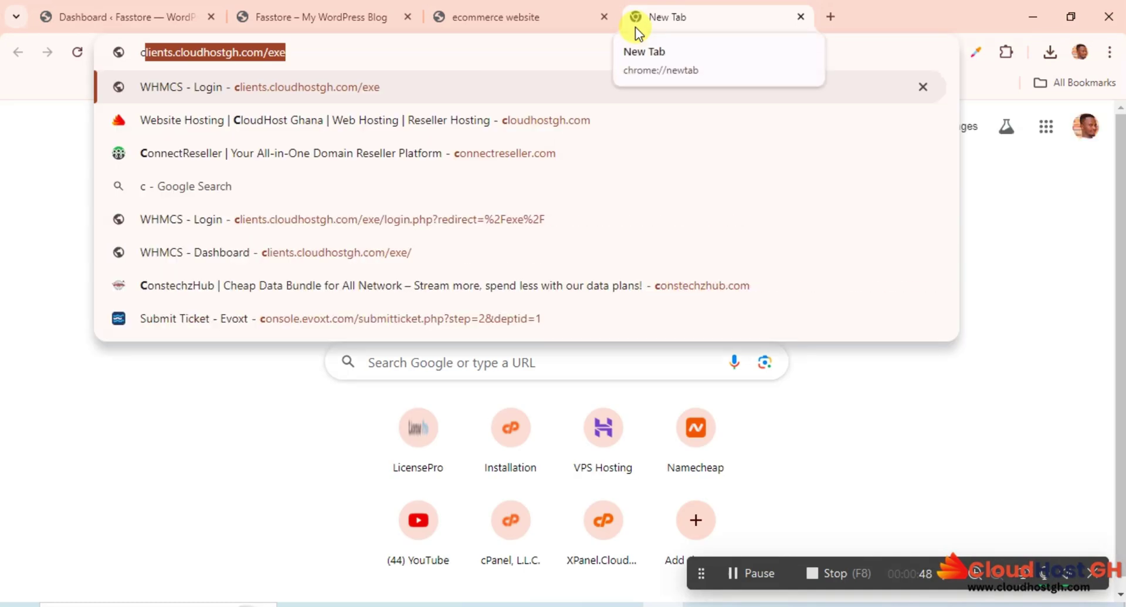
type("lo")
key("Return")
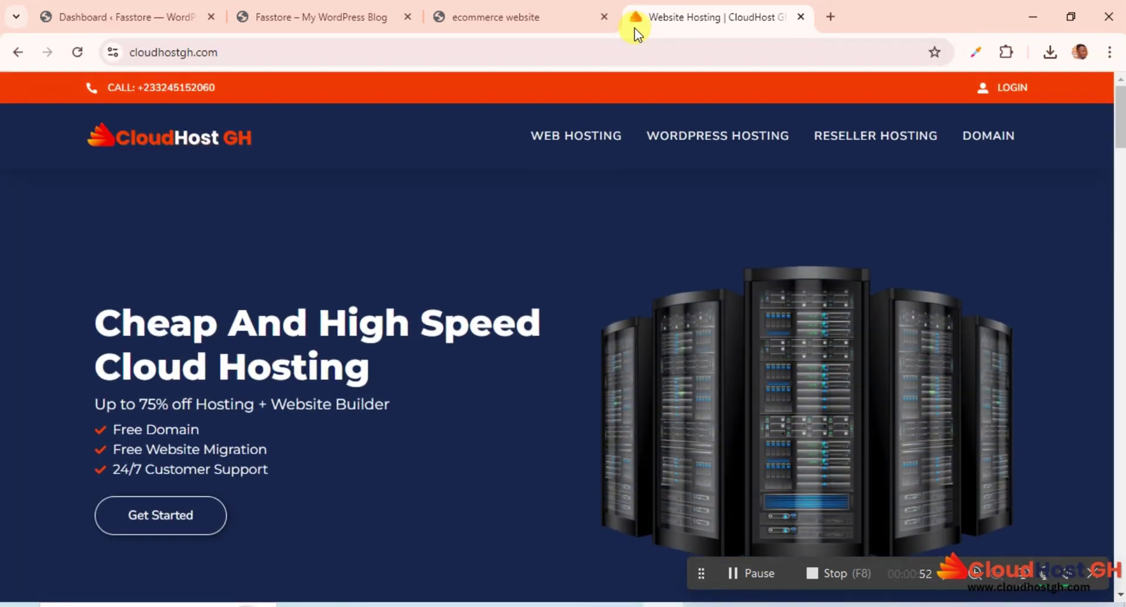
scroll(660, 388, "down", 5)
scroll(642, 375, "down", 3)
scroll(617, 364, "down", 3)
scroll(617, 364, "down", 4)
scroll(622, 372, "down", 4)
scroll(623, 372, "down", 3)
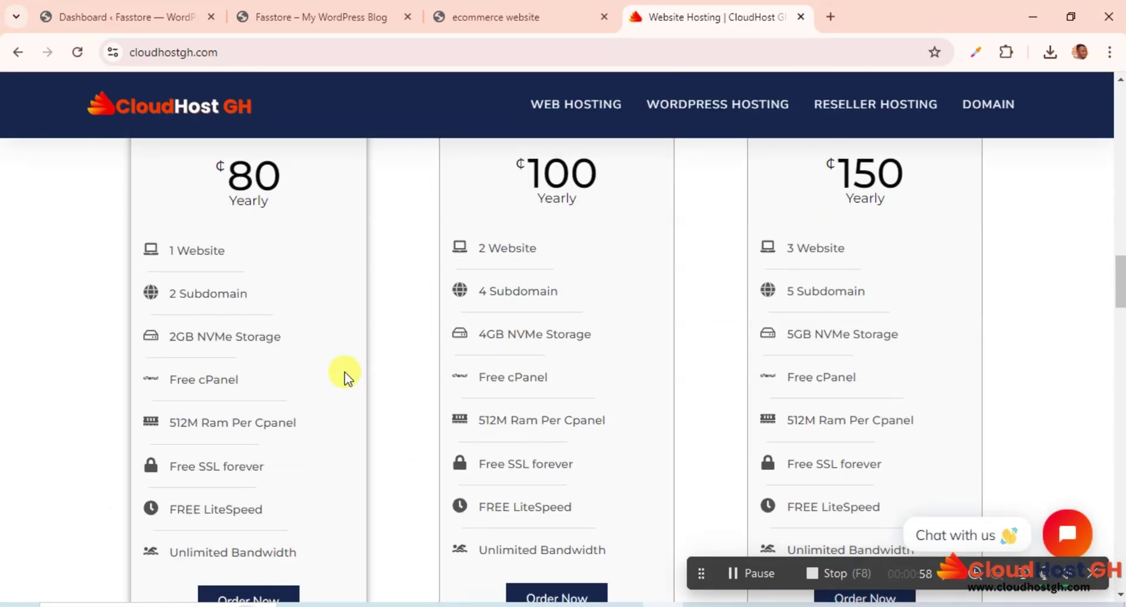
left_click(800, 17)
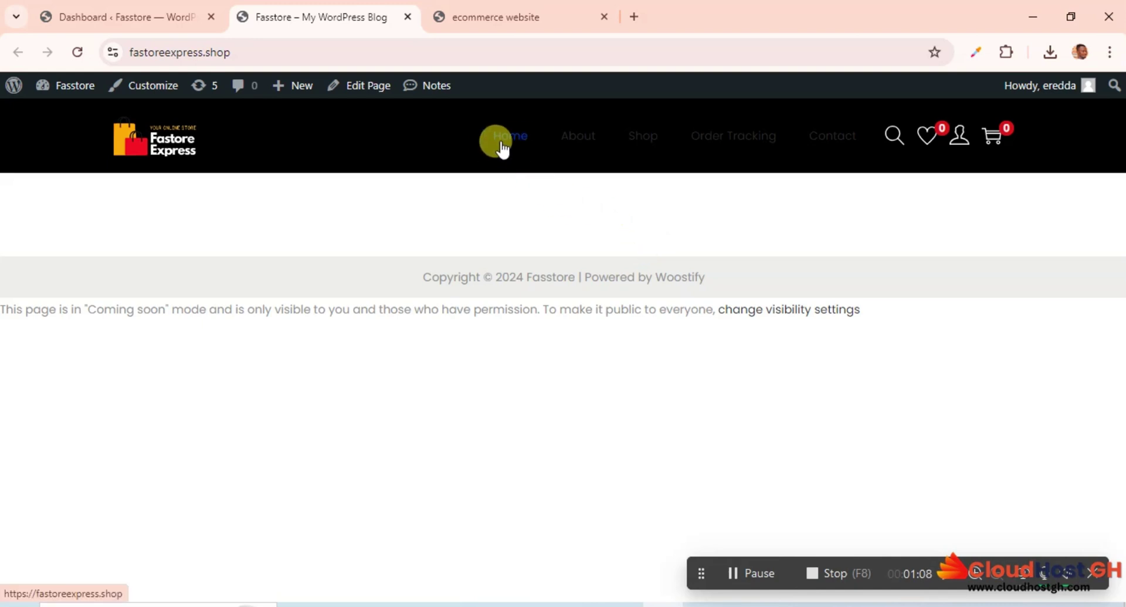
- Look at the finished Fastore Express demo tab, then return to the Fasstore coming-soon tab
left_click(526, 13)
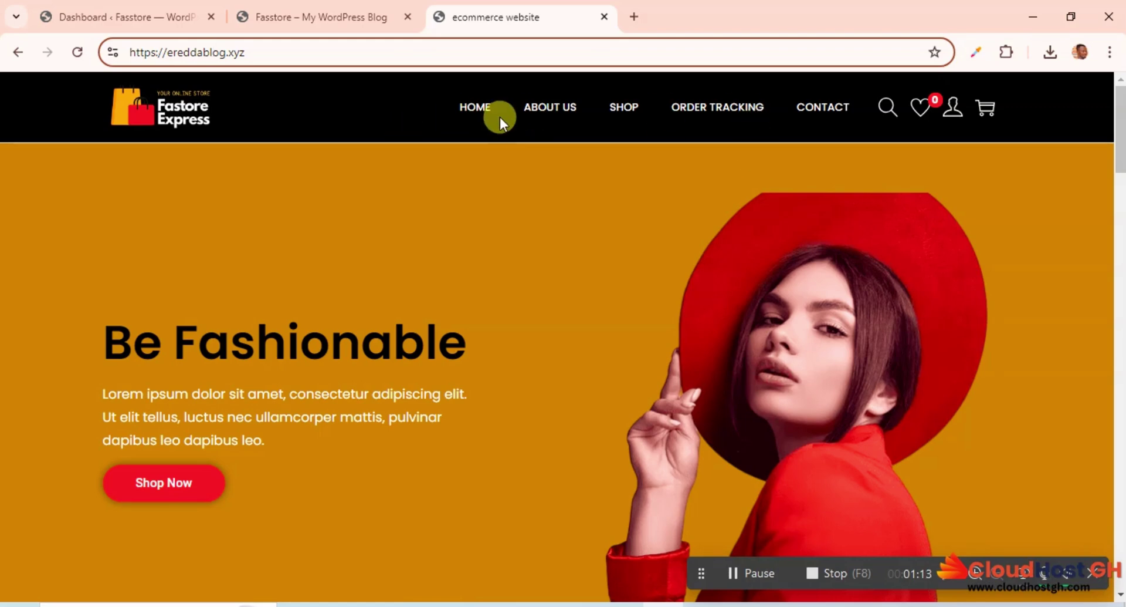
left_click(358, 11)
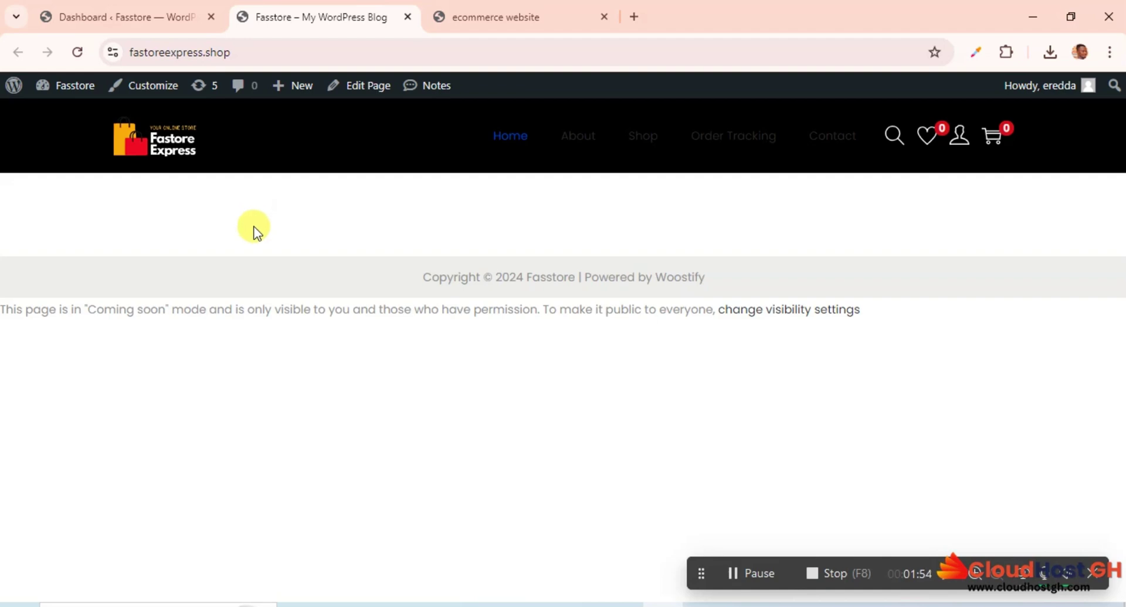
- From the admin Dashboard, open the Fasstore site in a new tab and view it
left_click(154, 17)
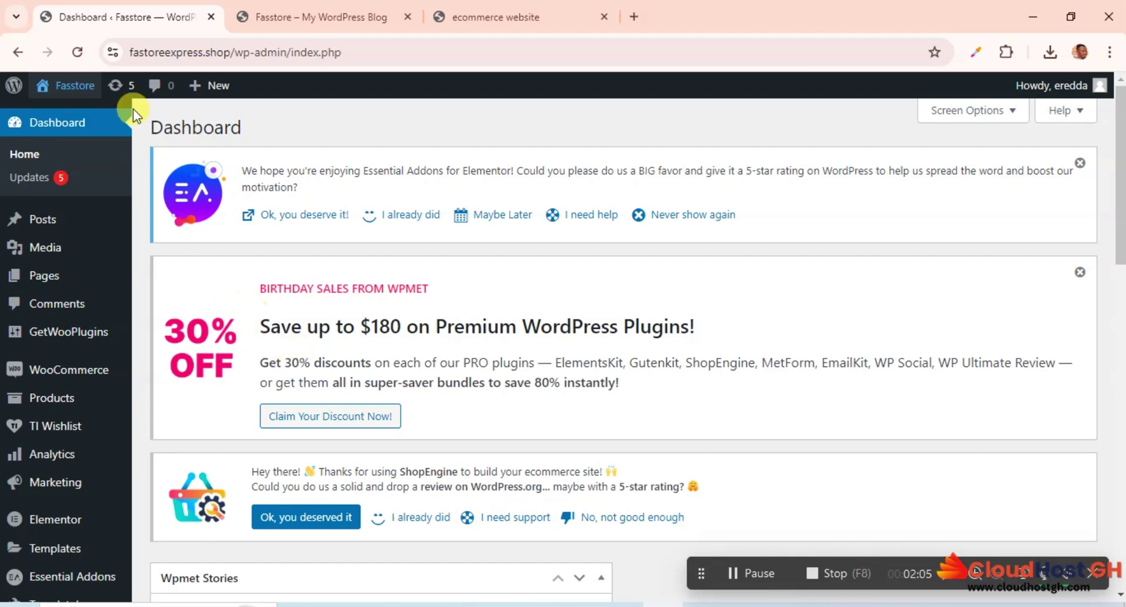
mouse_move(74, 86)
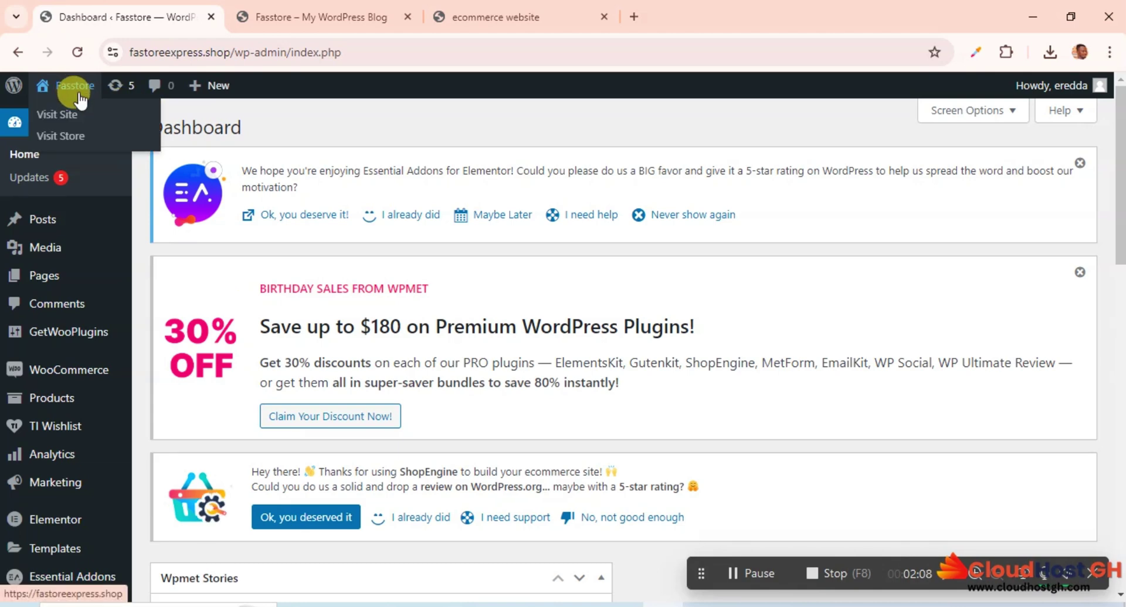
right_click(79, 93)
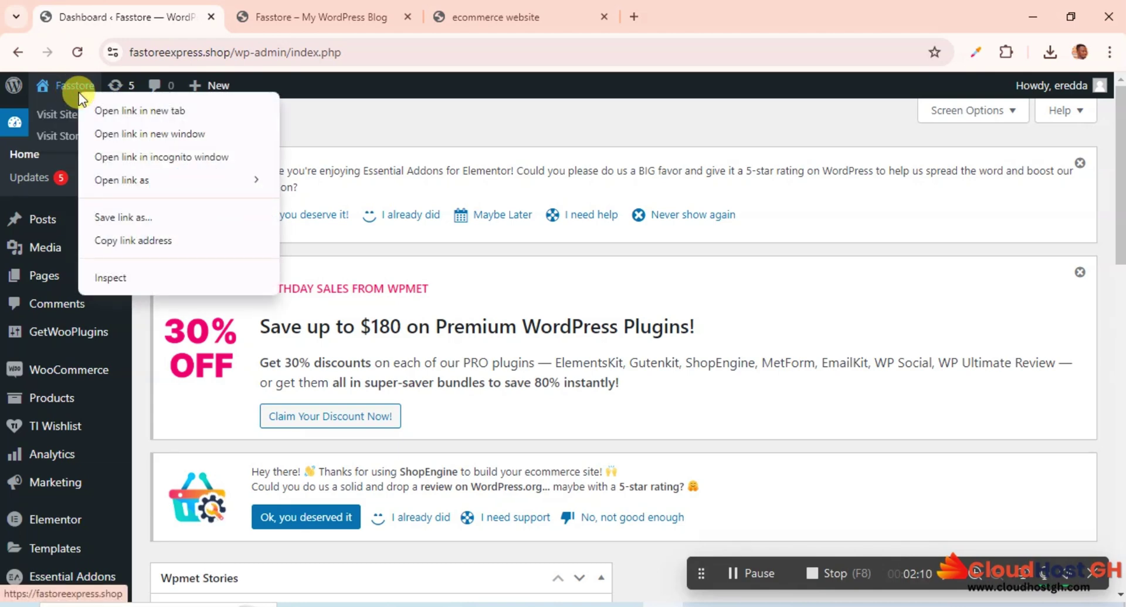
left_click(131, 112)
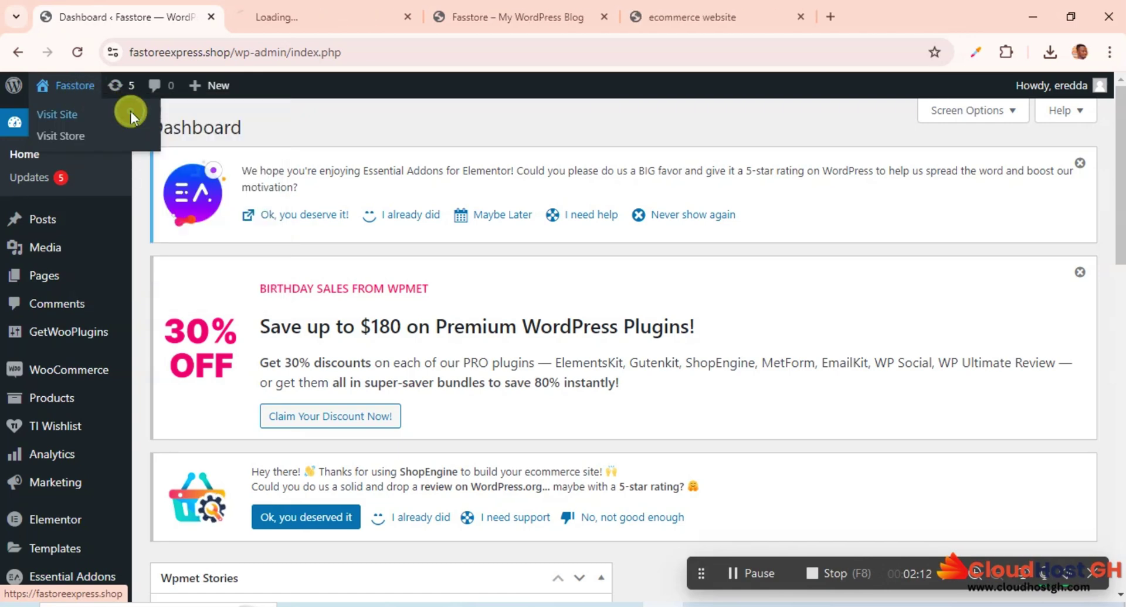
left_click(313, 16)
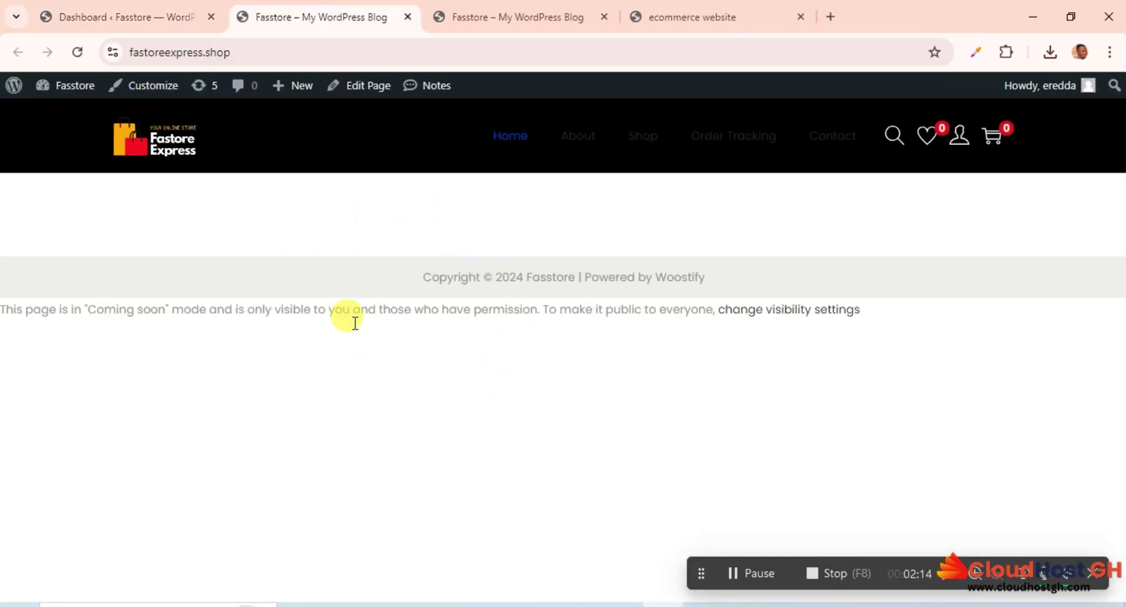
- Switch between the Dashboard and the Fasstore storefront tabs, leaving the Dashboard available
left_click(141, 14)
right_click(73, 87)
left_click(311, 16)
right_click(114, 11)
left_click(80, 10)
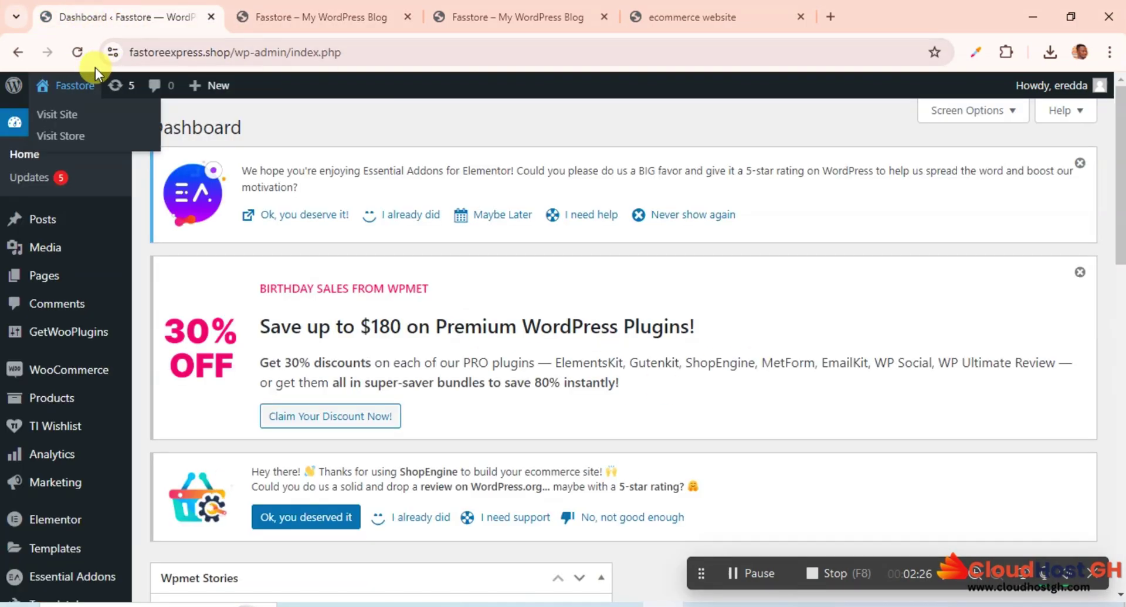
- Open the Fasstore site in an incognito window to see the purple 'Pardon our dust' page
right_click(91, 84)
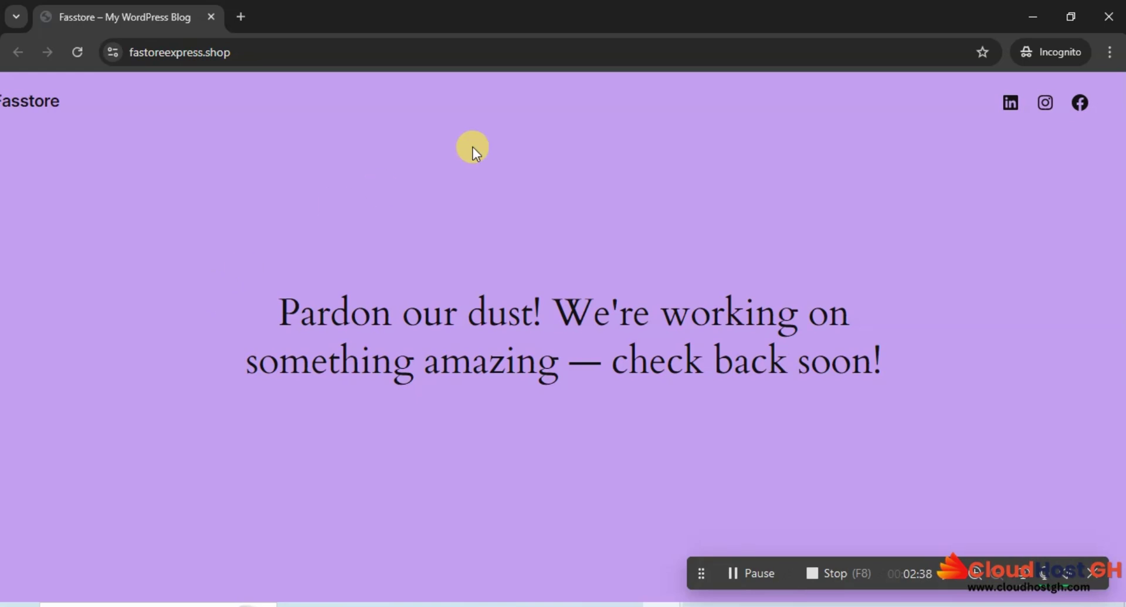
left_click(1019, 10)
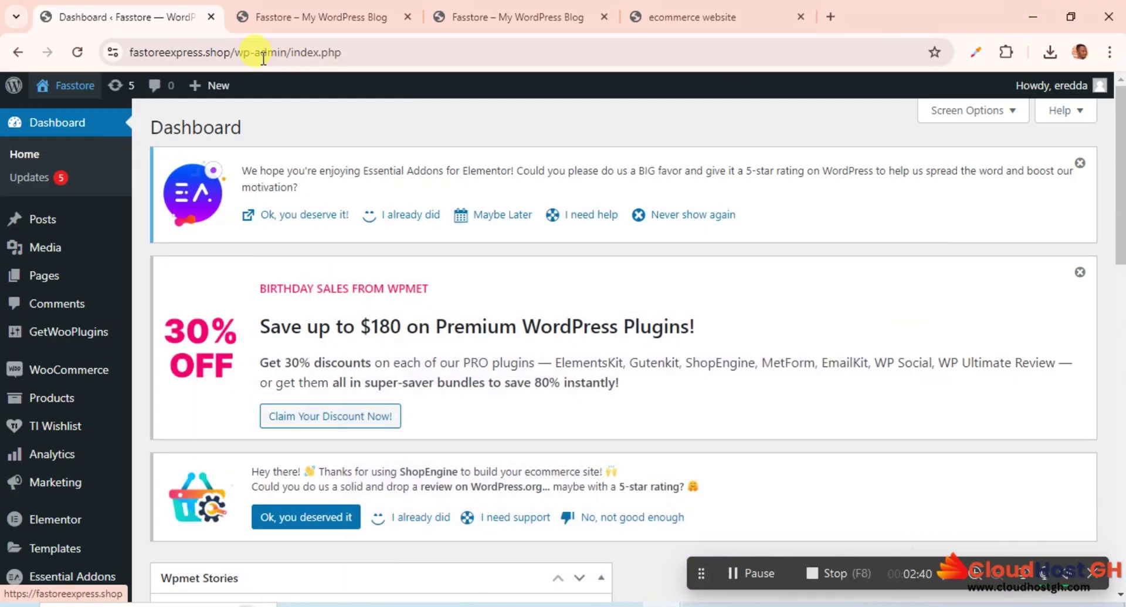
left_click(360, 12)
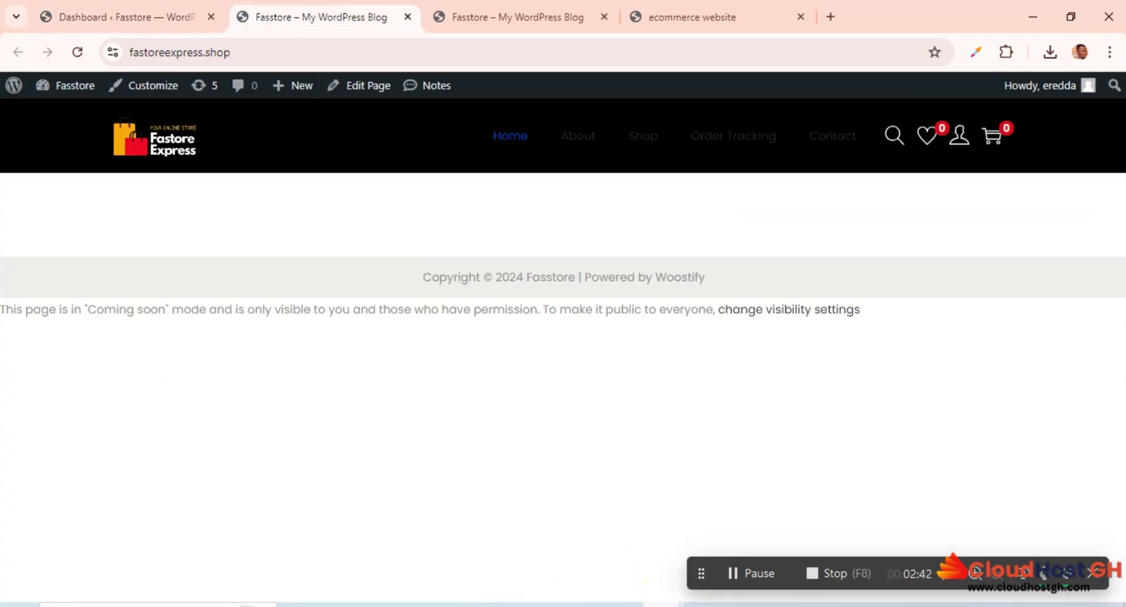
left_click(718, 578)
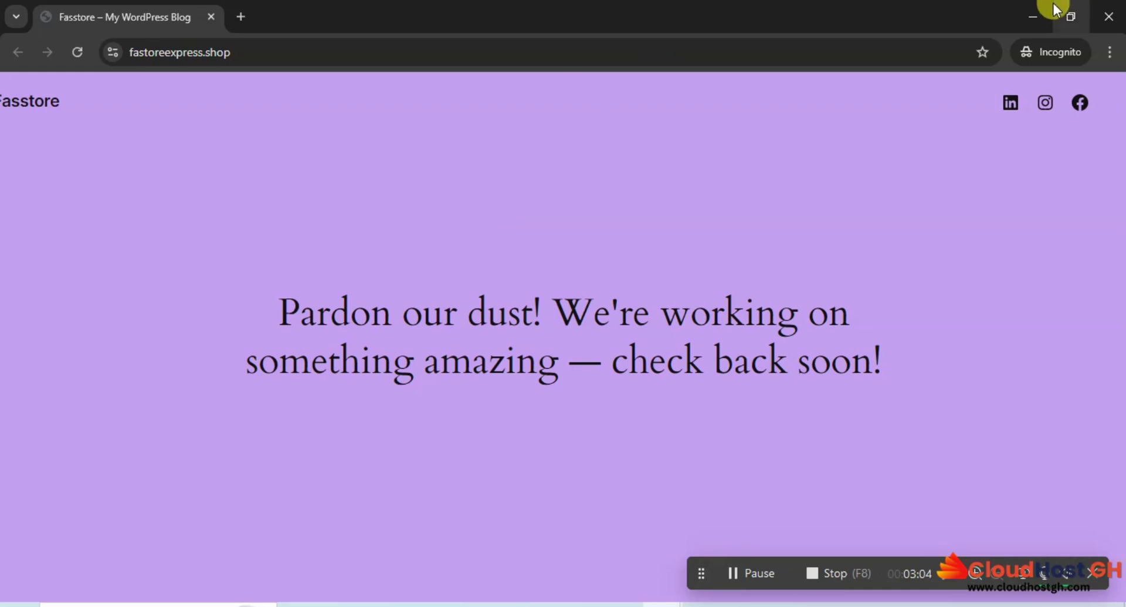
- Return to the admin Dashboard and go to Plugins > Installed Plugins
left_click(1033, 16)
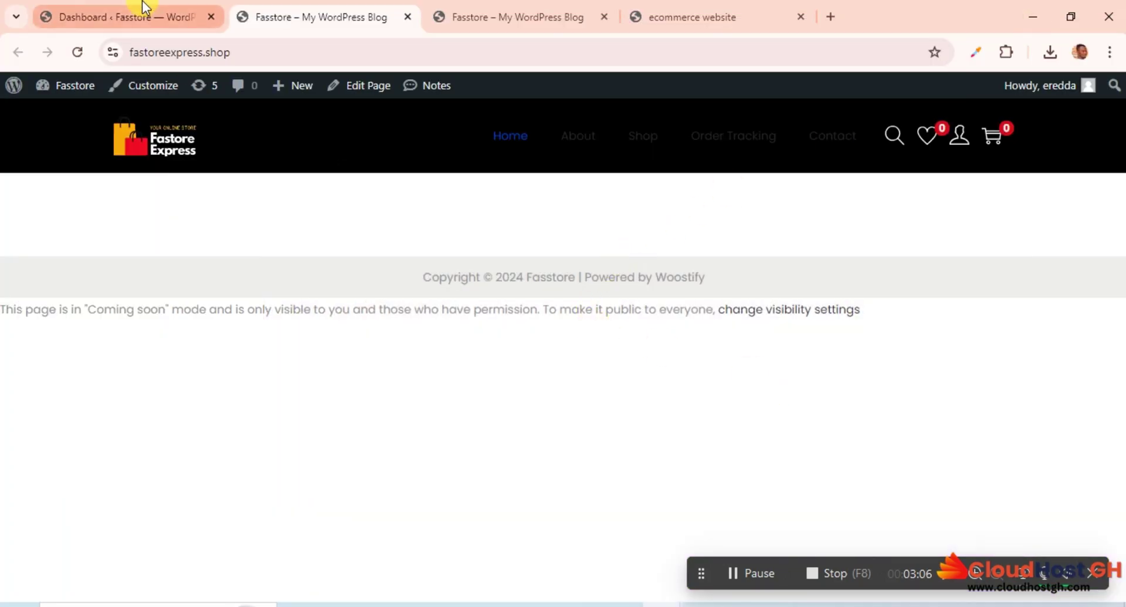
left_click(137, 17)
scroll(76, 487, "down", 3)
scroll(78, 490, "down", 3)
left_click(56, 466)
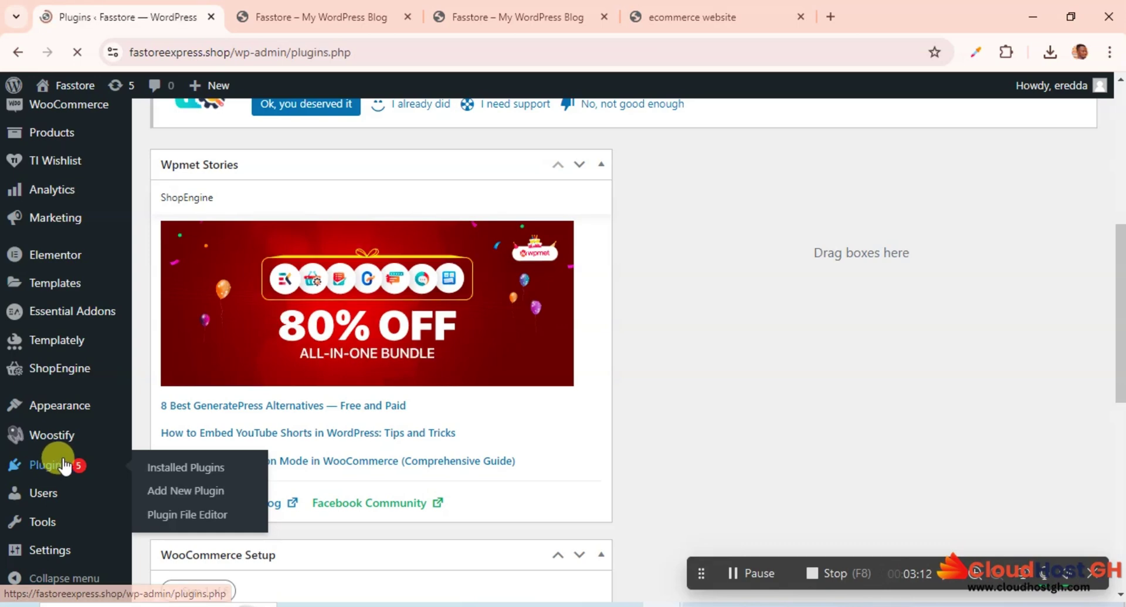
- Update Elementor to 3.23.3 and enable its auto-updates, retrying after the error
scroll(342, 418, "down", 3)
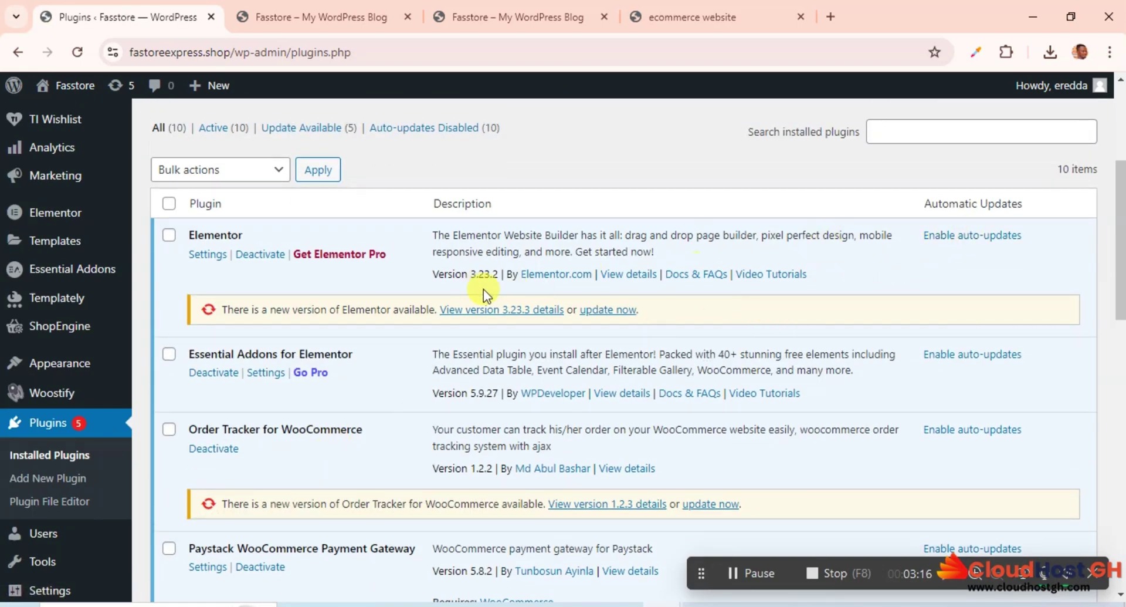
left_click(608, 309)
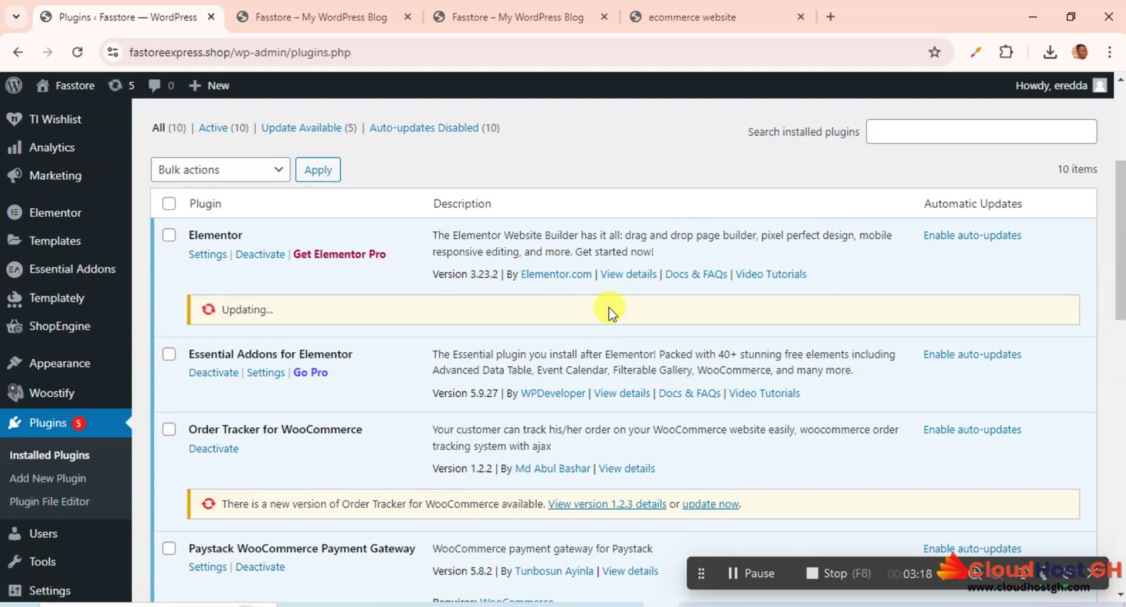
left_click(965, 238)
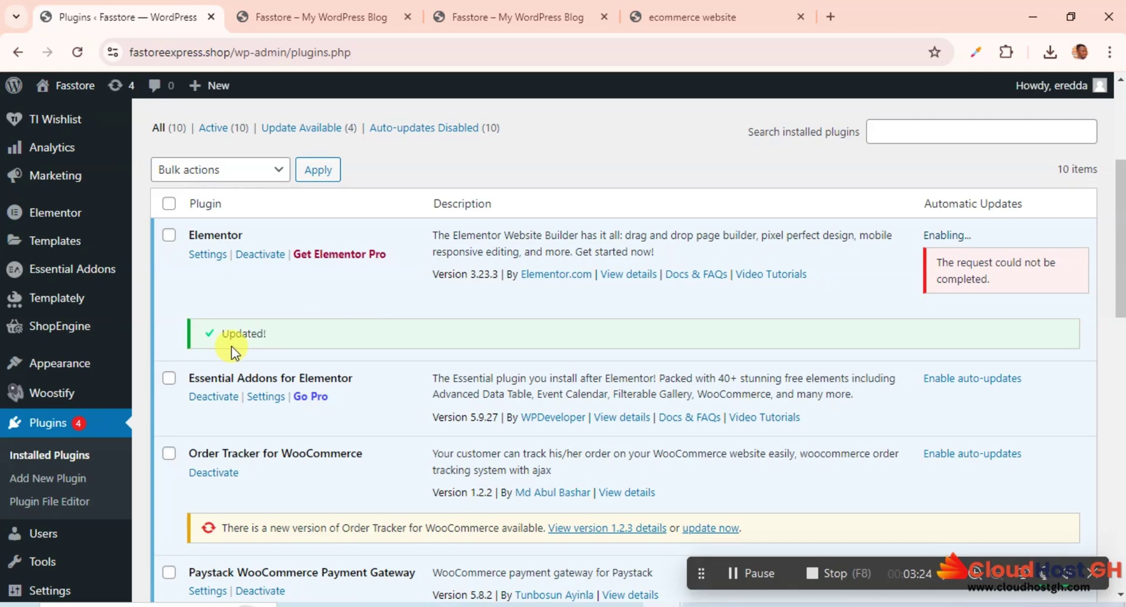
left_click(941, 238)
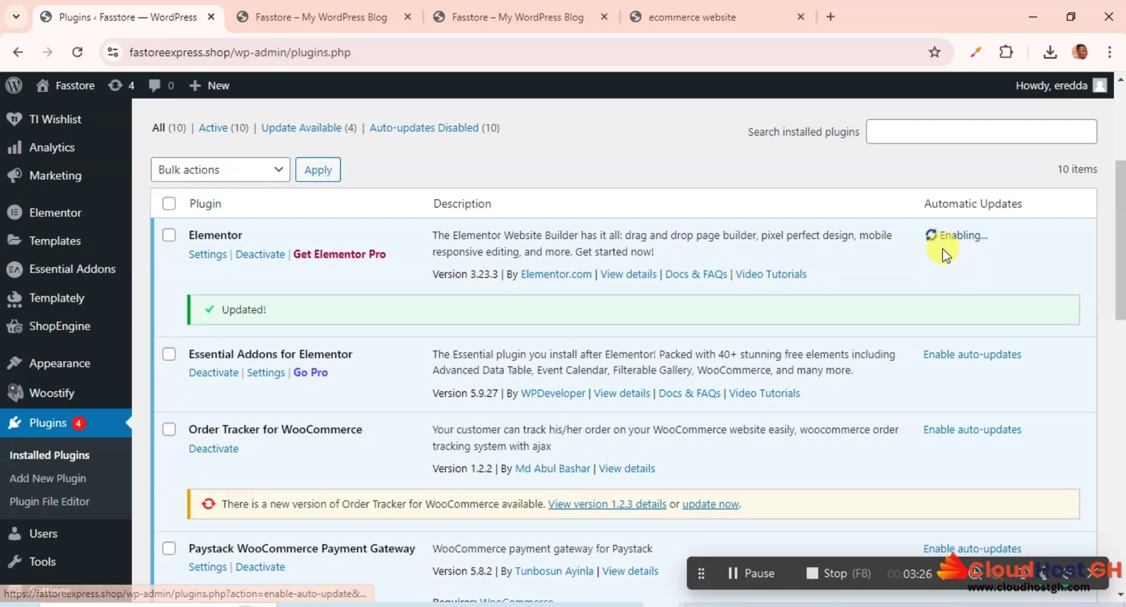
scroll(986, 297, "down", 1)
scroll(774, 320, "down", 2)
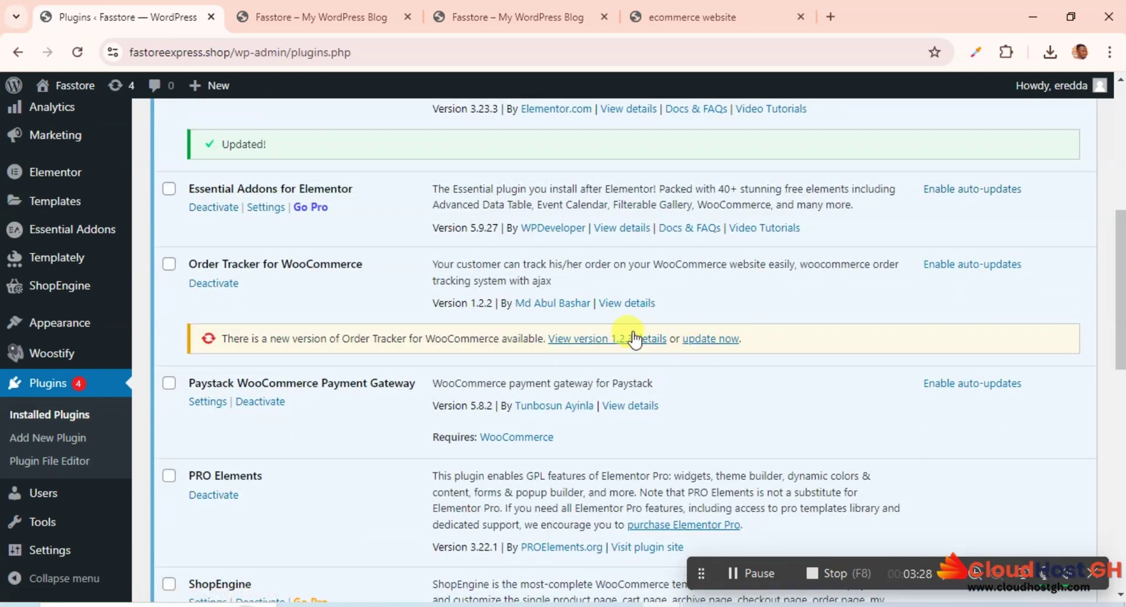
- Update the Order Tracker for WooCommerce plugin to its newest version
left_click(711, 338)
scroll(962, 352, "down", 5)
scroll(960, 350, "down", 4)
scroll(941, 351, "down", 2)
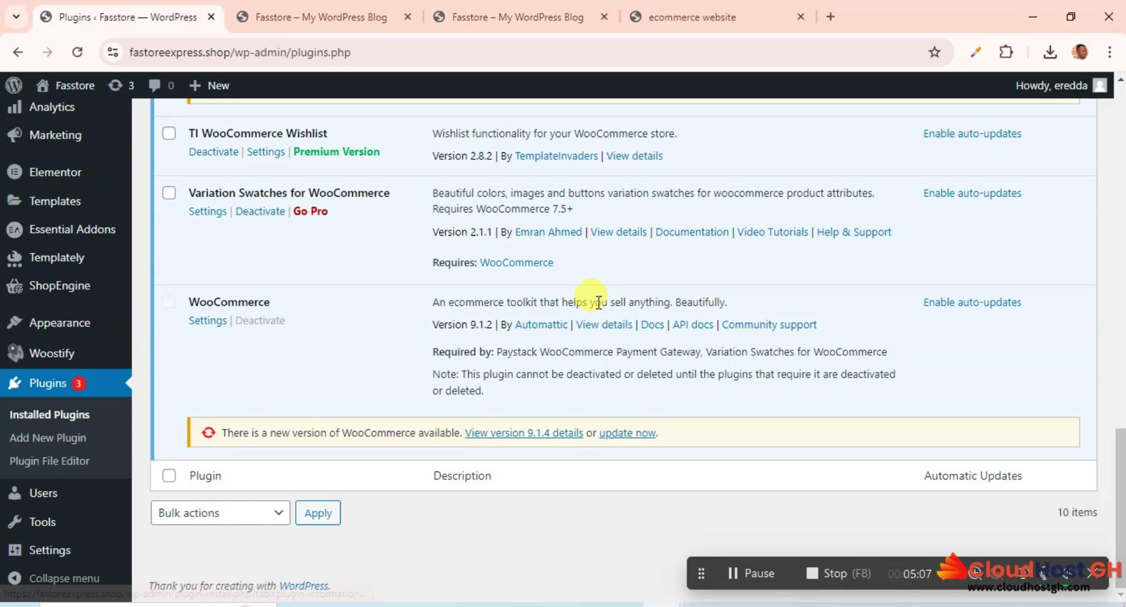
scroll(598, 300, "up", 3)
scroll(597, 300, "up", 4)
scroll(598, 298, "up", 1)
scroll(594, 296, "up", 4)
scroll(592, 294, "up", 3)
scroll(499, 282, "up", 3)
scroll(488, 280, "up", 1)
scroll(488, 283, "down", 4)
scroll(489, 284, "down", 4)
scroll(488, 285, "down", 5)
scroll(489, 286, "down", 2)
scroll(488, 286, "down", 3)
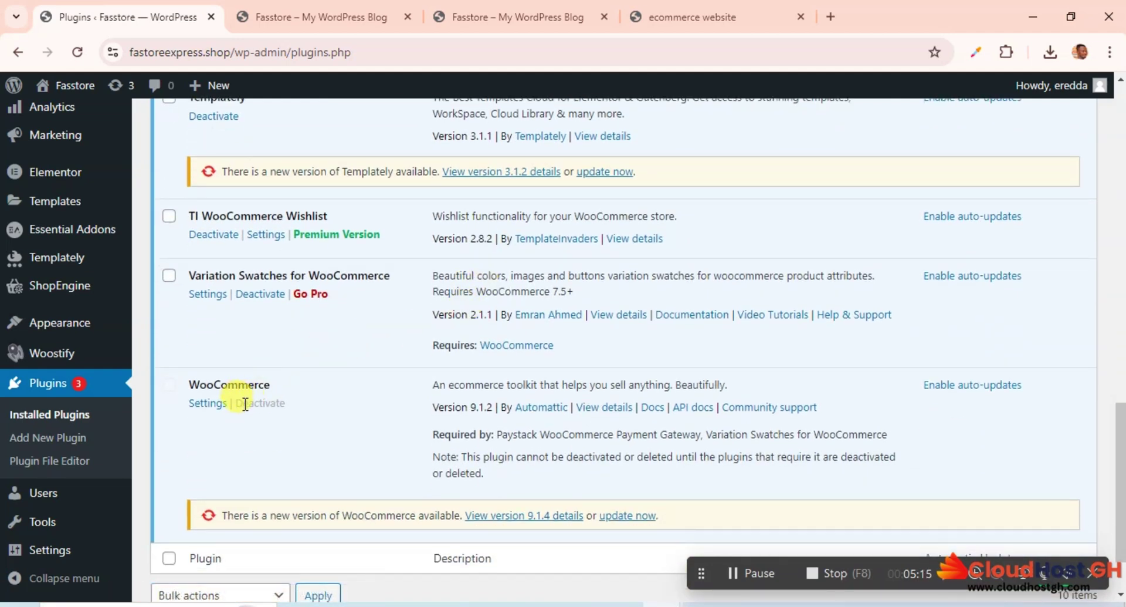
- Update the WooCommerce plugin to version 9.1.4
triple_click(276, 402)
left_click(360, 405)
scroll(350, 402, "down", 2)
left_click(651, 433)
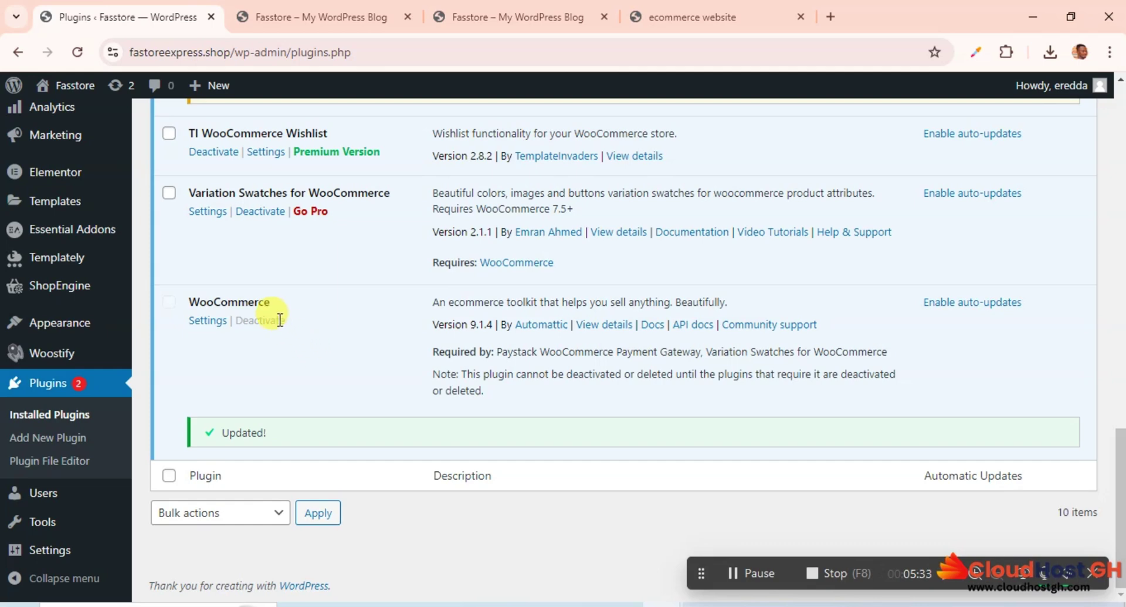
scroll(284, 321, "up", 1)
scroll(283, 319, "up", 4)
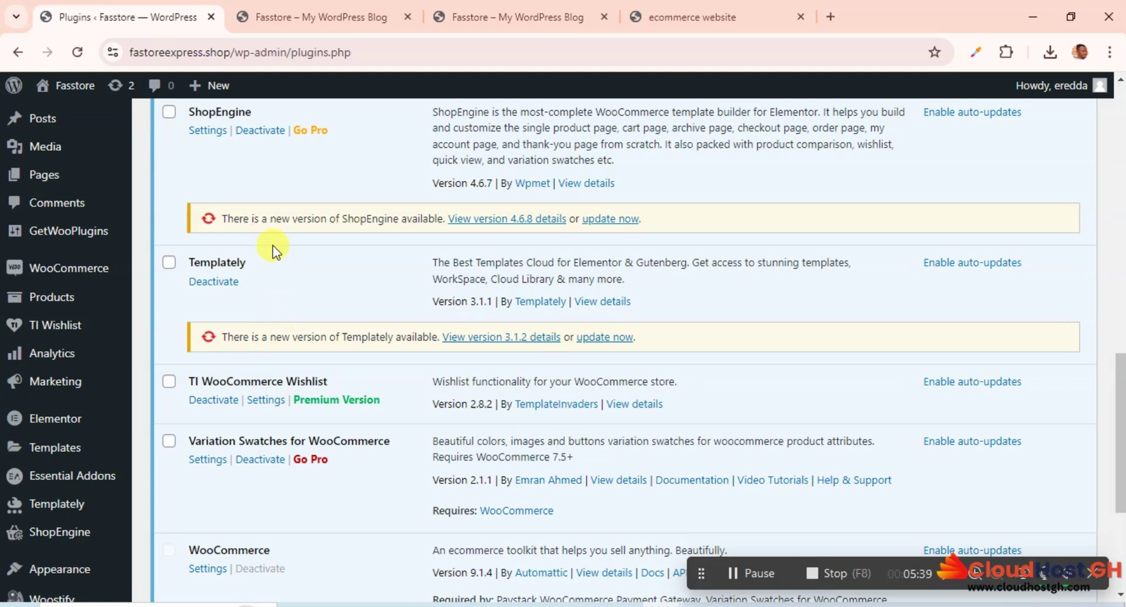
mouse_move(69, 267)
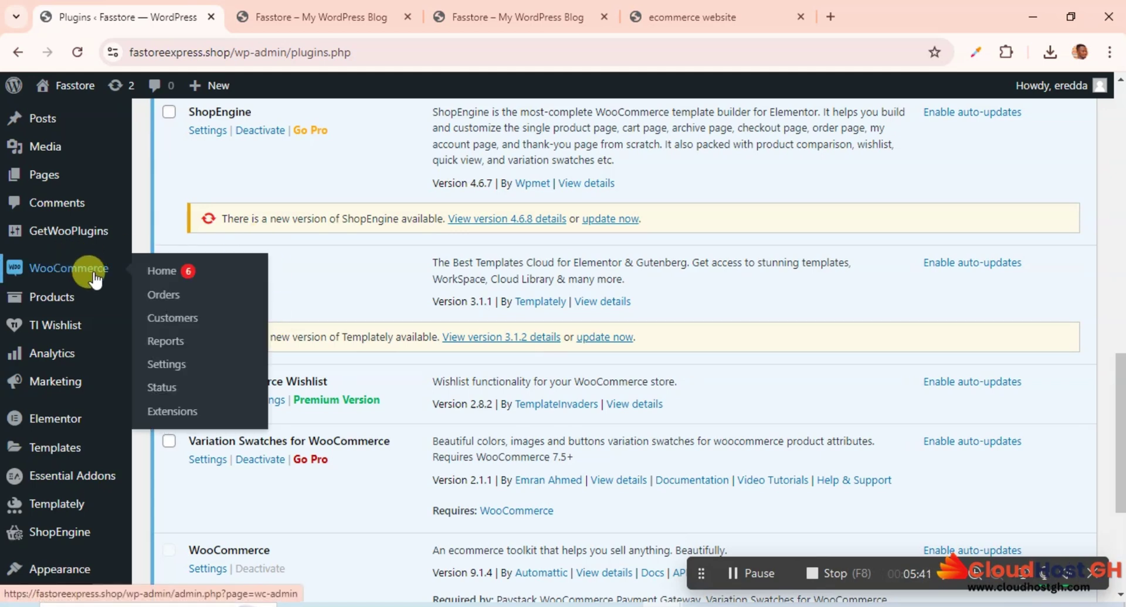
- Open WooCommerce Settings, and confirm the incognito visitor view still shows 'Pardon our dust'
left_click(160, 370)
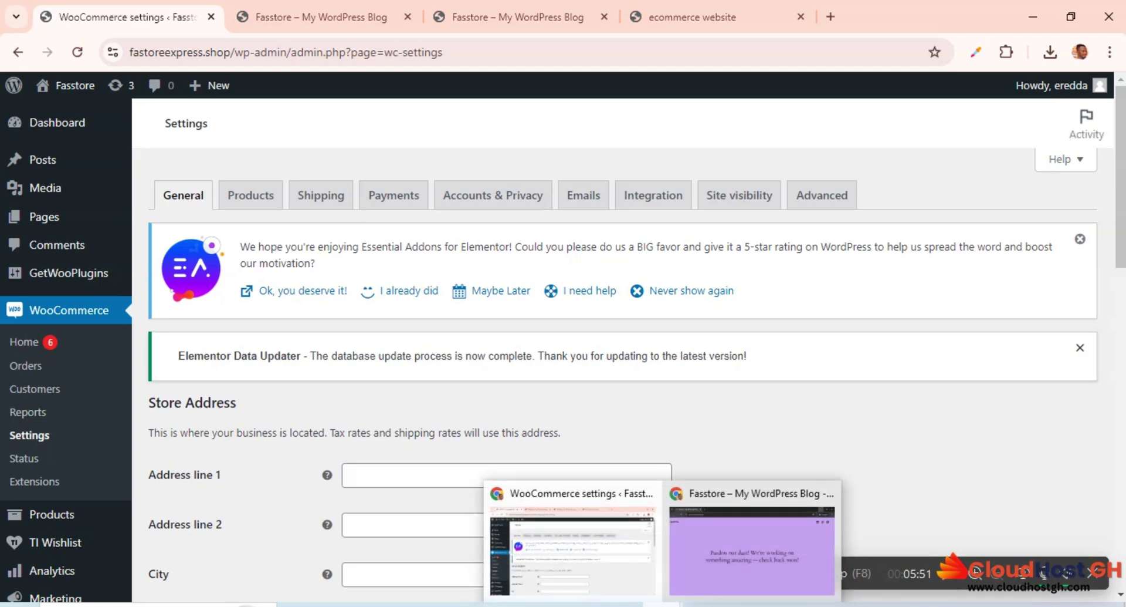
left_click(680, 529)
left_click(75, 54)
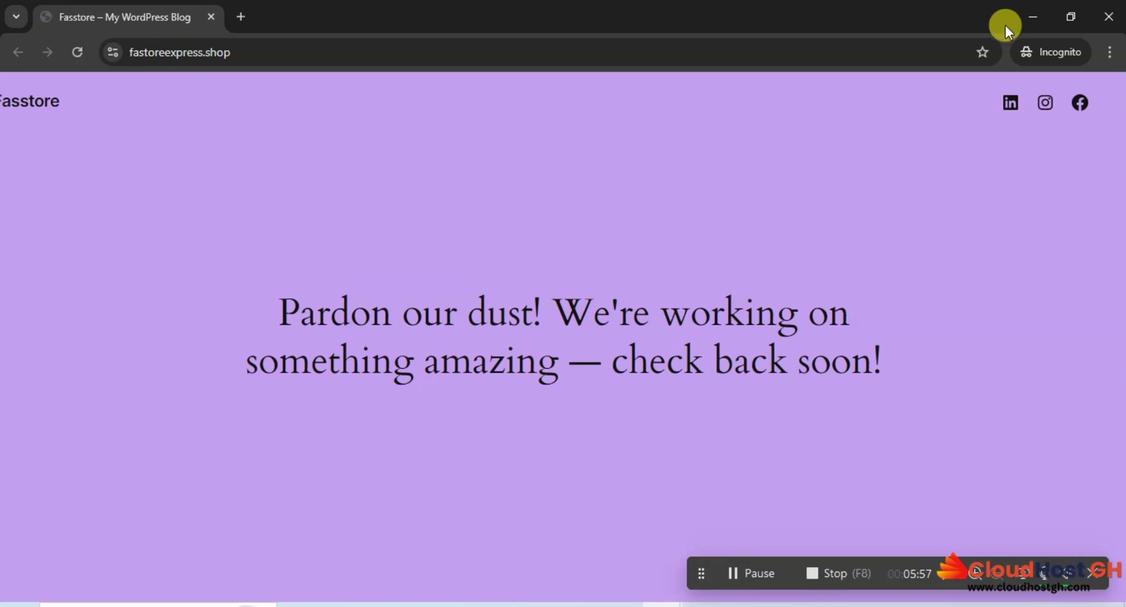
left_click(1033, 16)
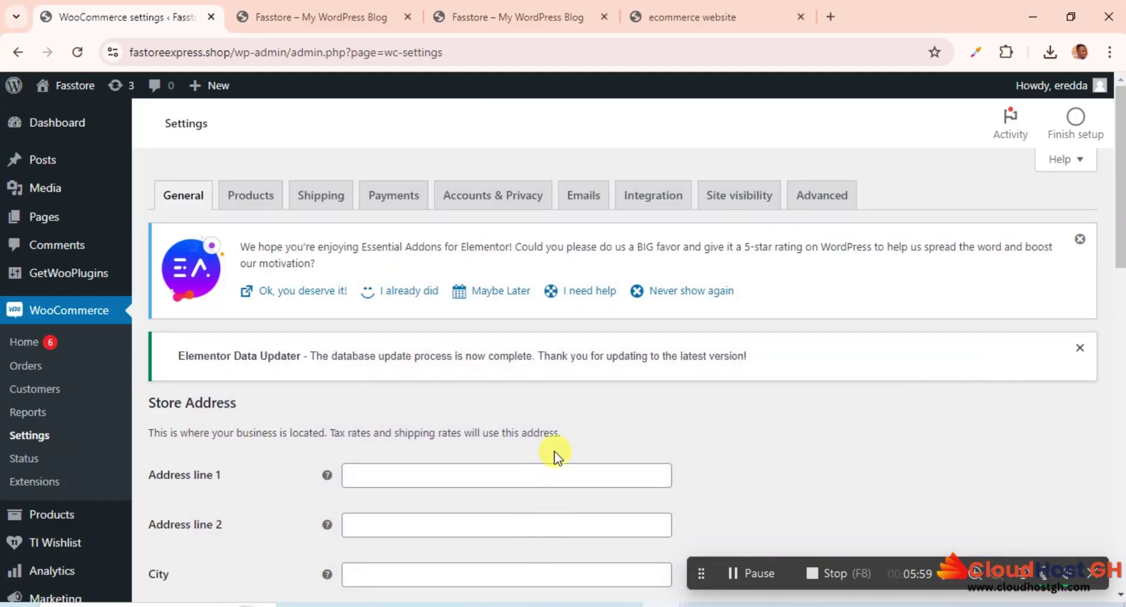
- Set the Site visibility tab's option to Live and save the changes
left_click(742, 202)
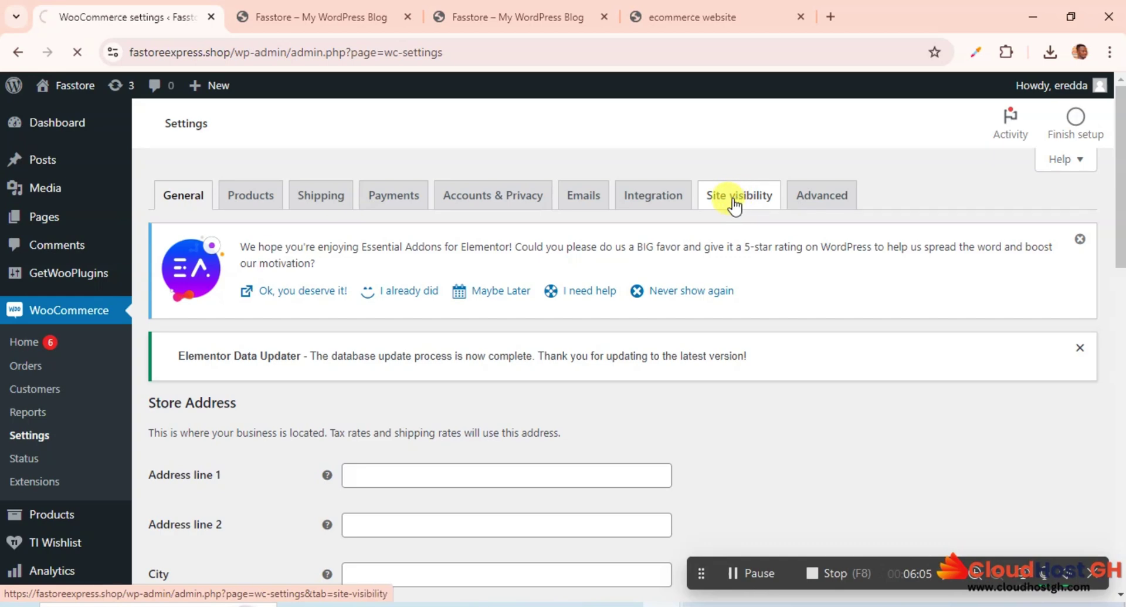
scroll(734, 205, "down", 4)
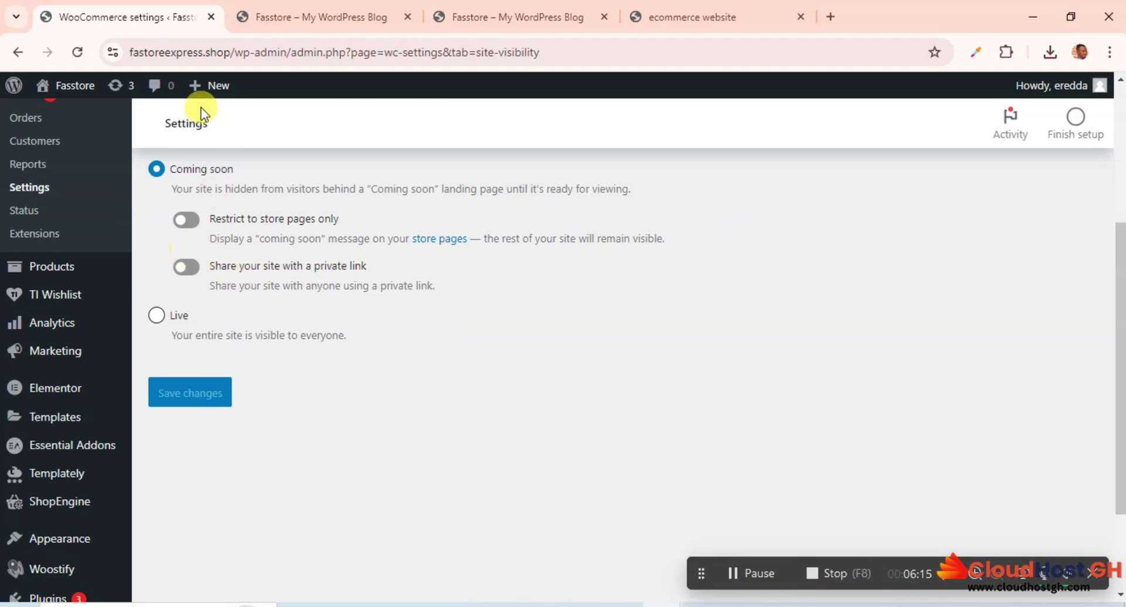
left_click(156, 314)
left_click(194, 299)
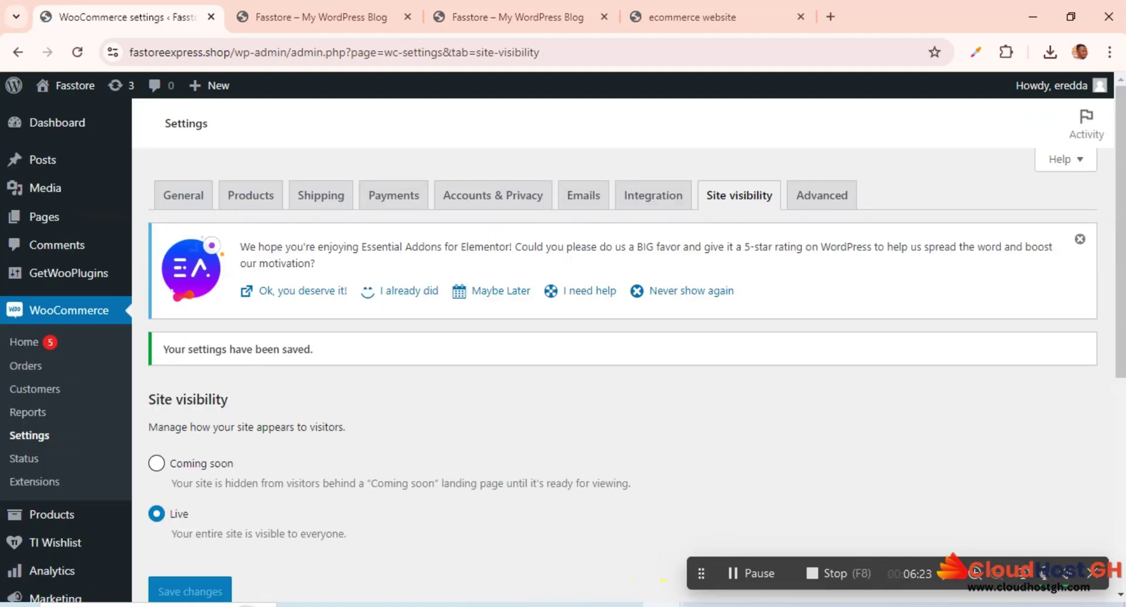
- Reload the incognito view to see the live Fastore Express storefront, close it, and check the logged-in tab
left_click(727, 554)
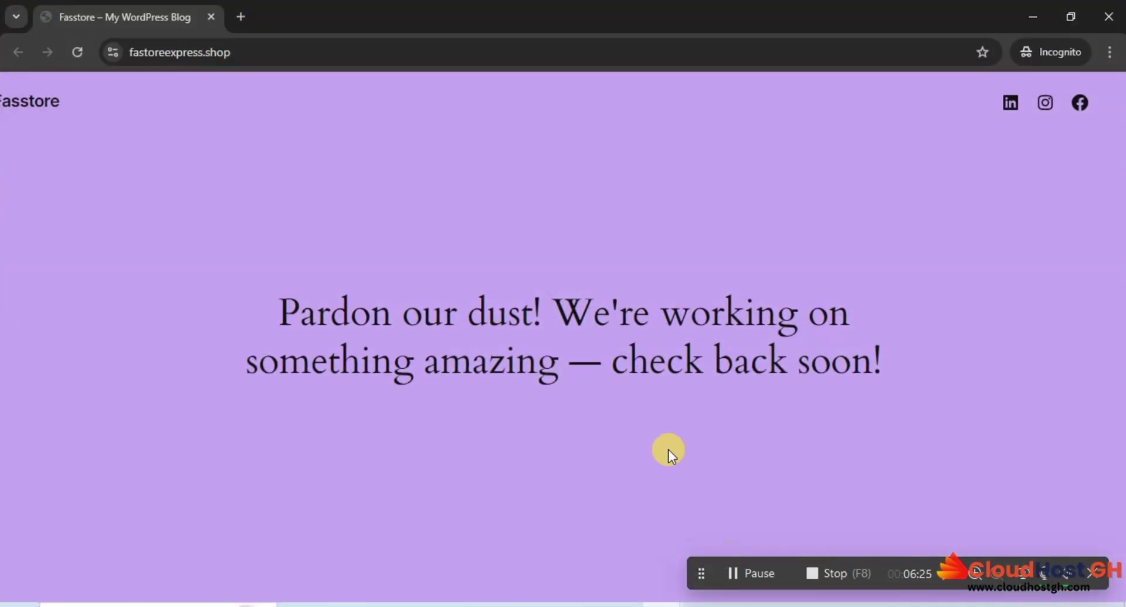
left_click(78, 47)
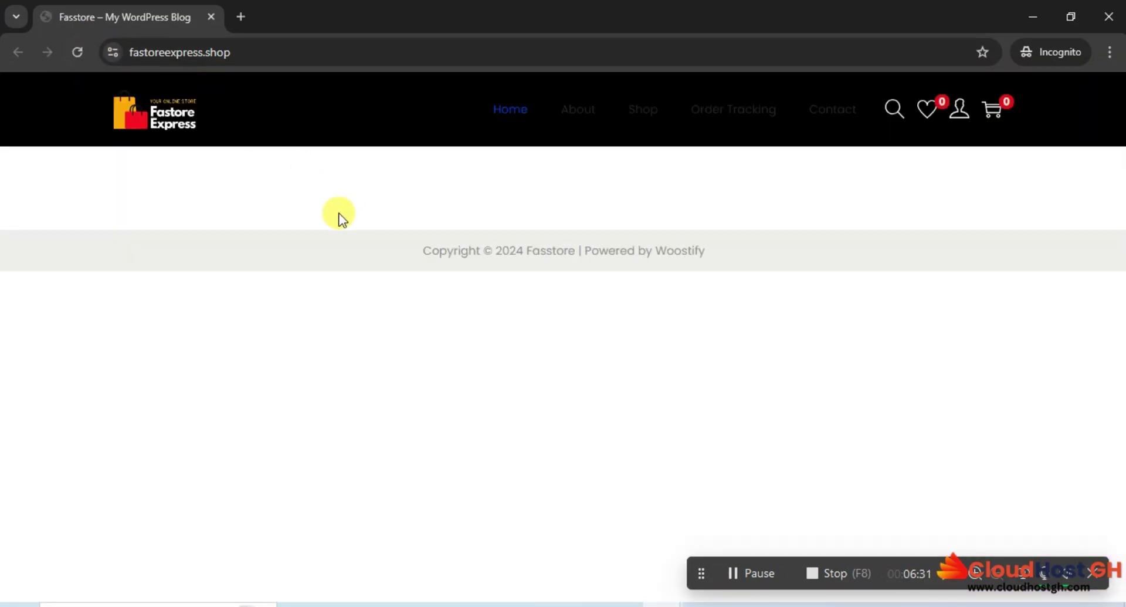
left_click(1109, 18)
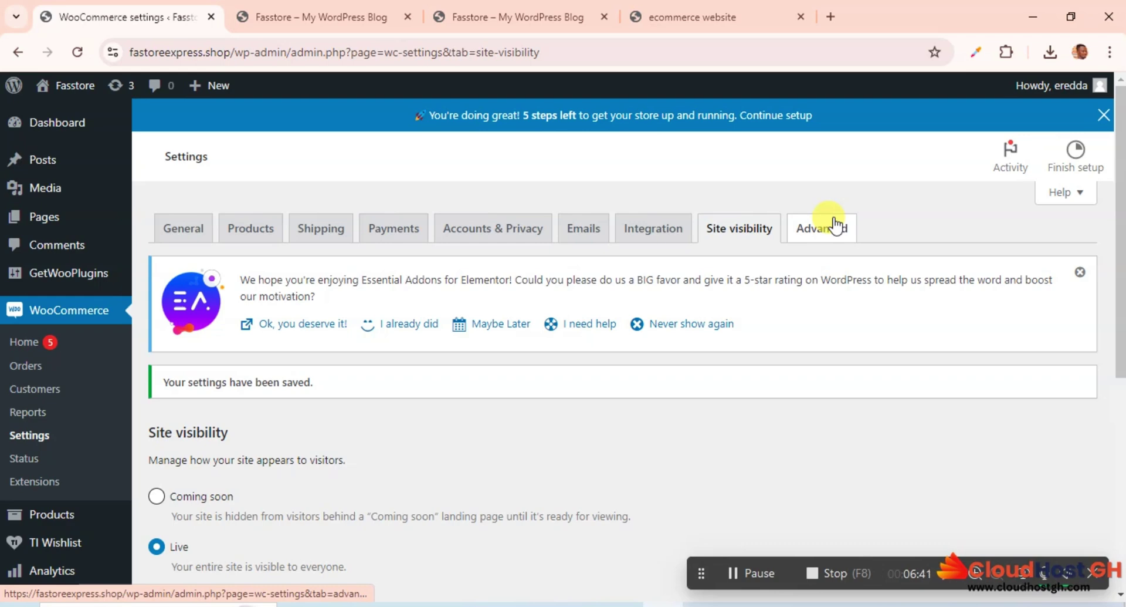
left_click(369, 7)
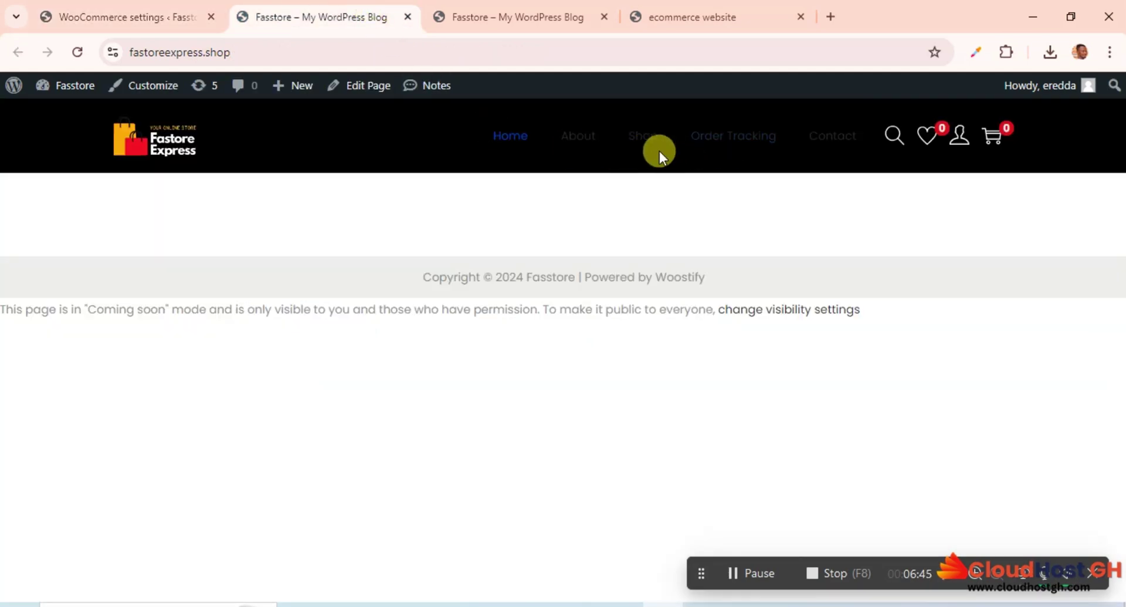